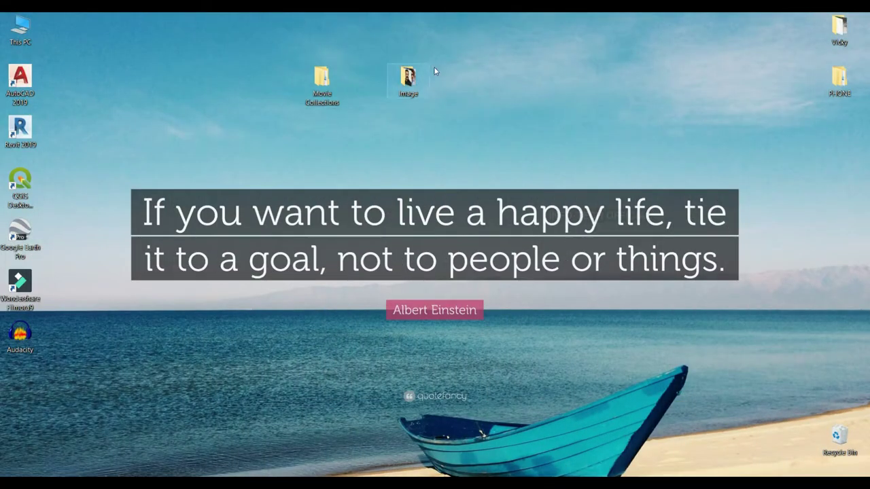
Step: Select the Movie Collections and Image folders on the desktop, then clear the selection
left_click_drag(443, 64, 279, 143)
left_click(279, 144)
mouse_move(322, 82)
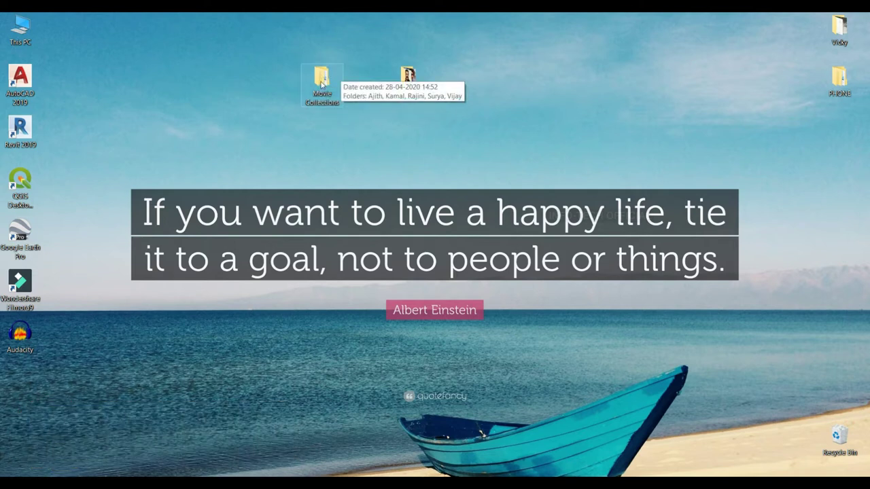
Step: Open Movie Collections, look over its five actor subfolders, and close the window
double_click(322, 81)
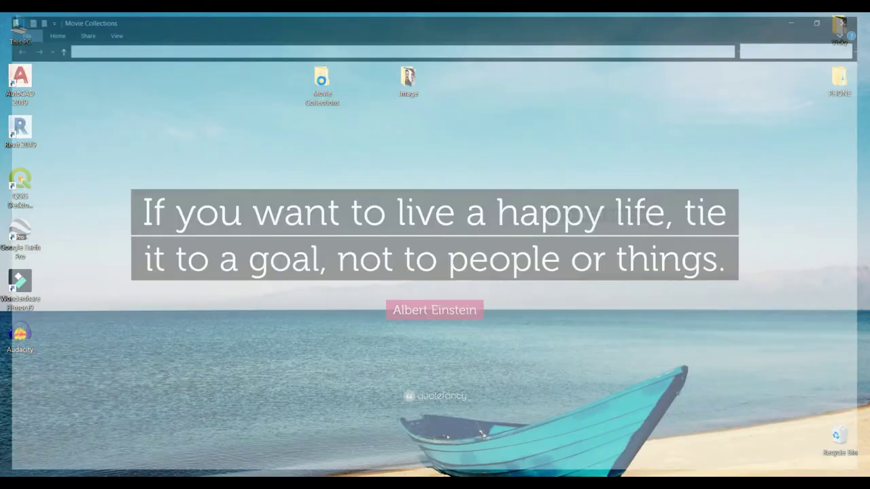
mouse_move(214, 160)
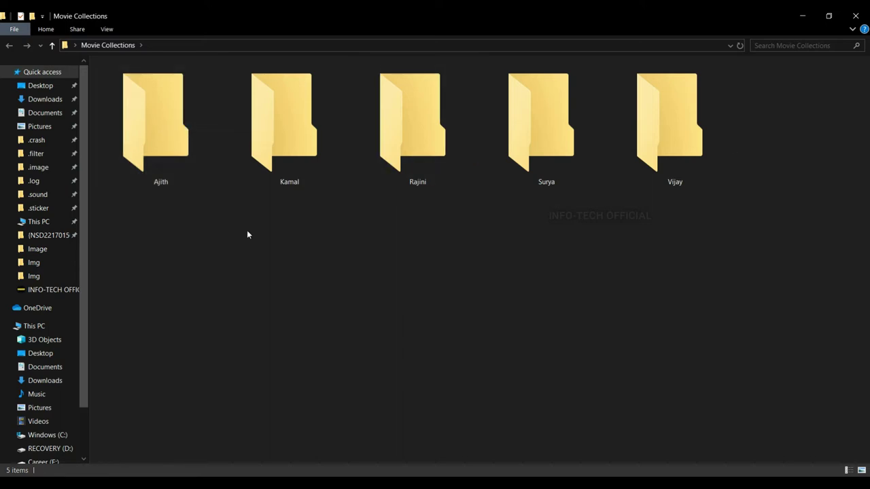
left_click(862, 15)
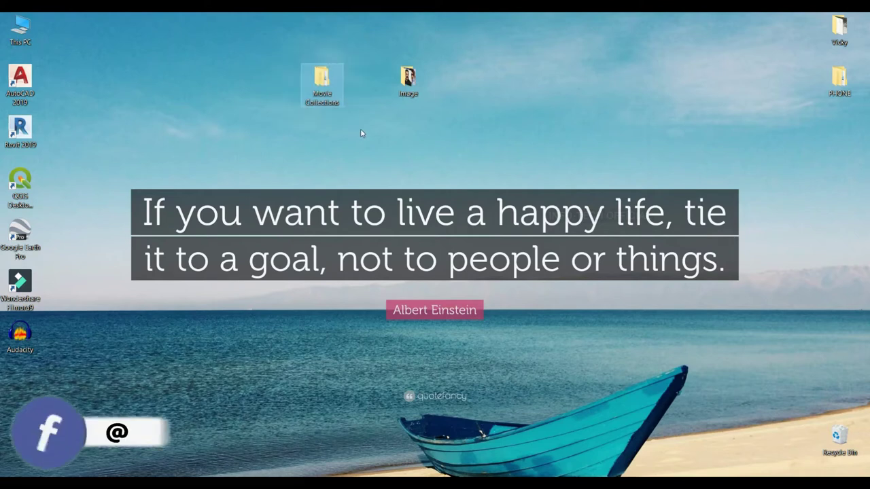
Step: Choose the blue play-arrow icon for Movie Collections in Properties > Customize > Change Icon
mouse_move(332, 109)
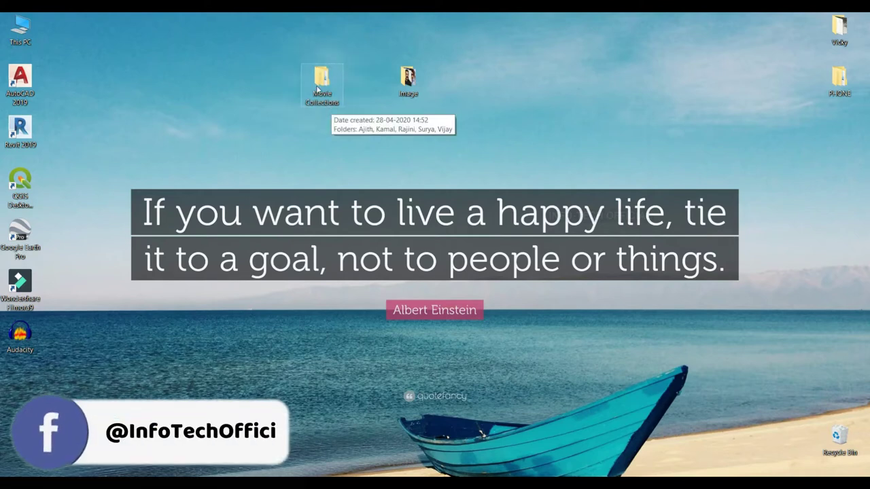
right_click(324, 80)
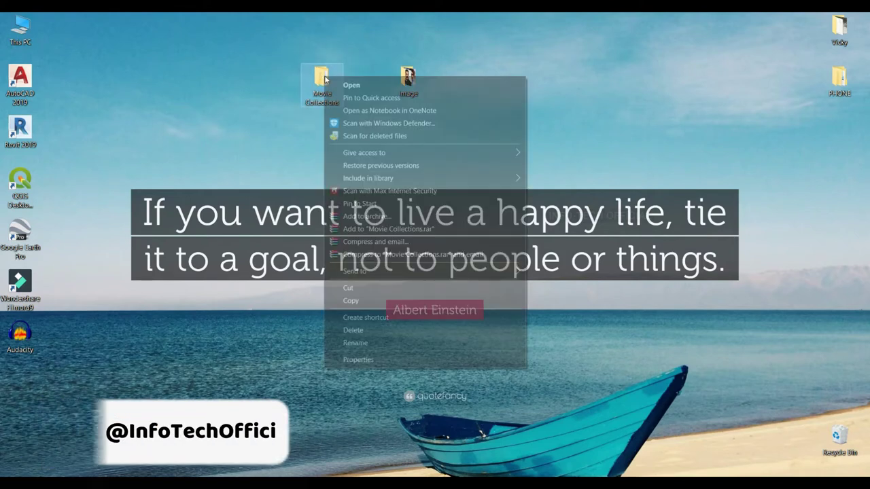
left_click(358, 359)
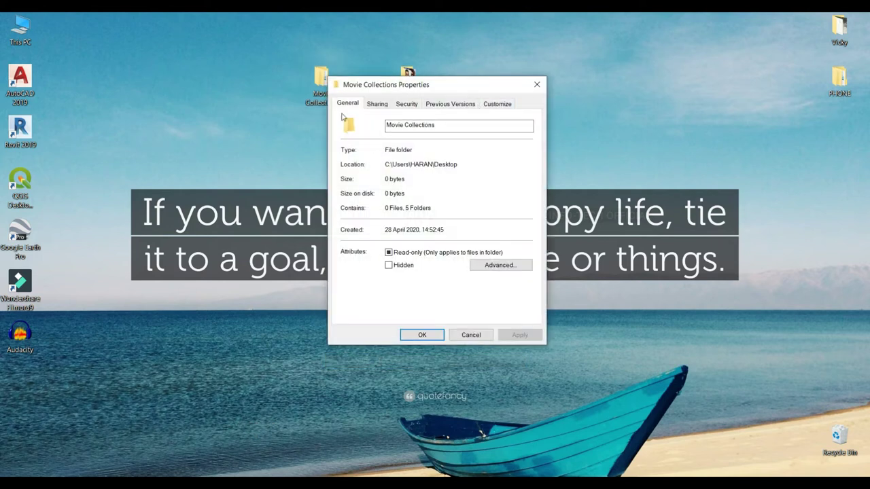
left_click(498, 104)
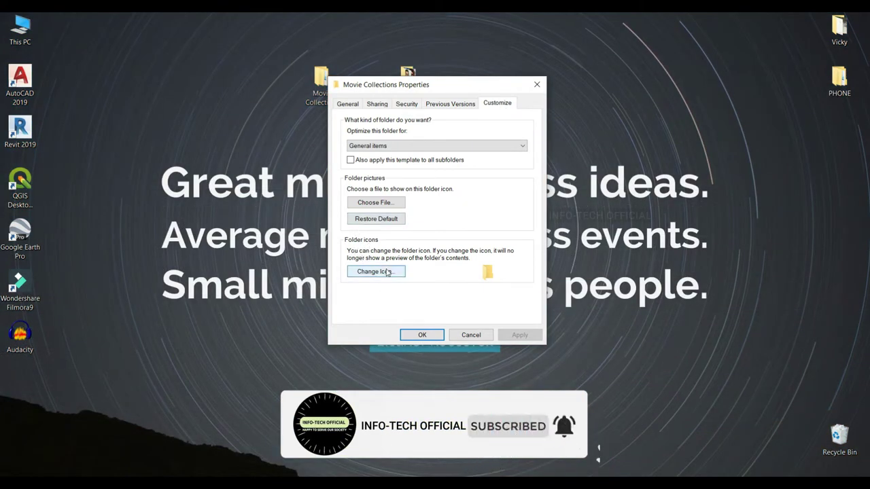
left_click(386, 272)
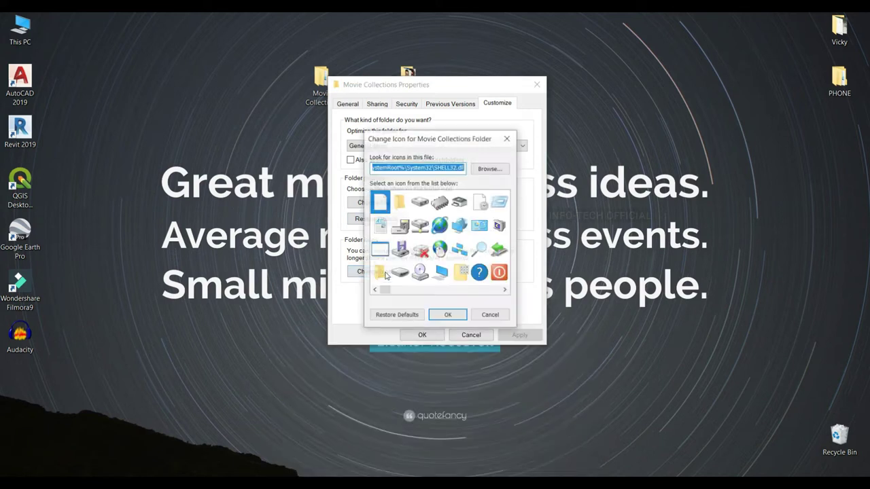
scroll(469, 271, "down", 6)
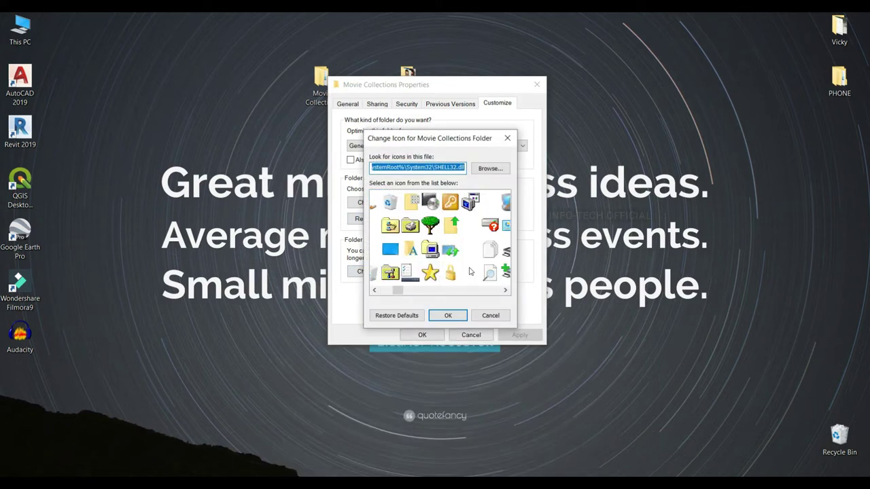
scroll(470, 271, "down", 8)
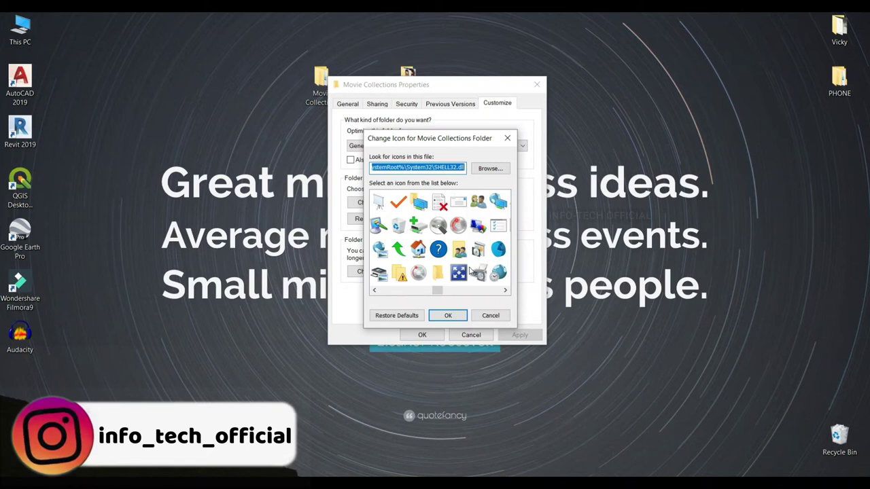
scroll(470, 271, "down", 5)
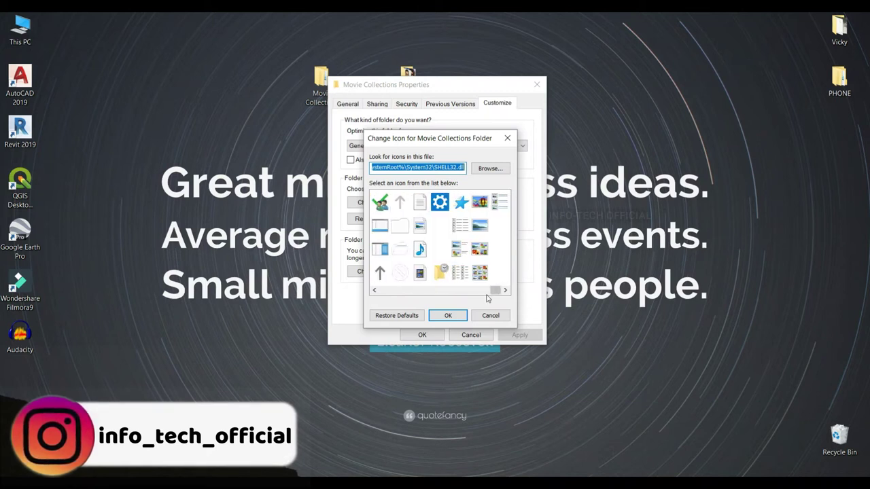
left_click_drag(496, 294, 415, 291)
left_click(448, 315)
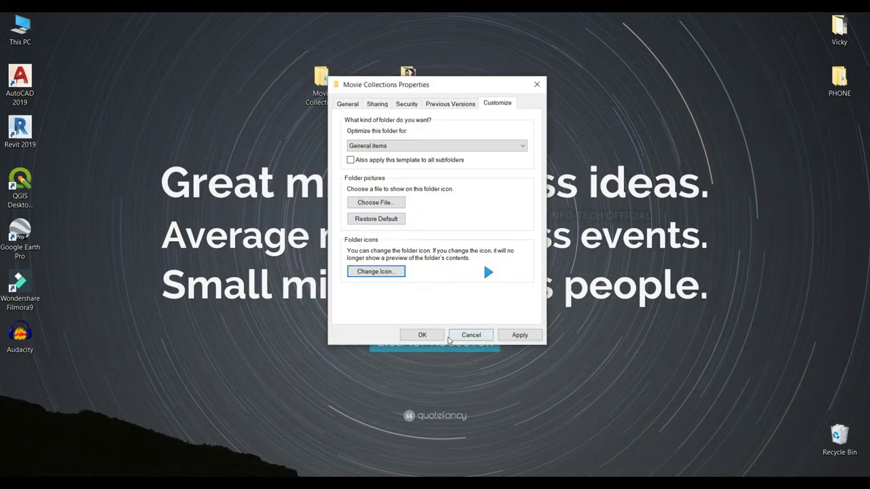
left_click(422, 335)
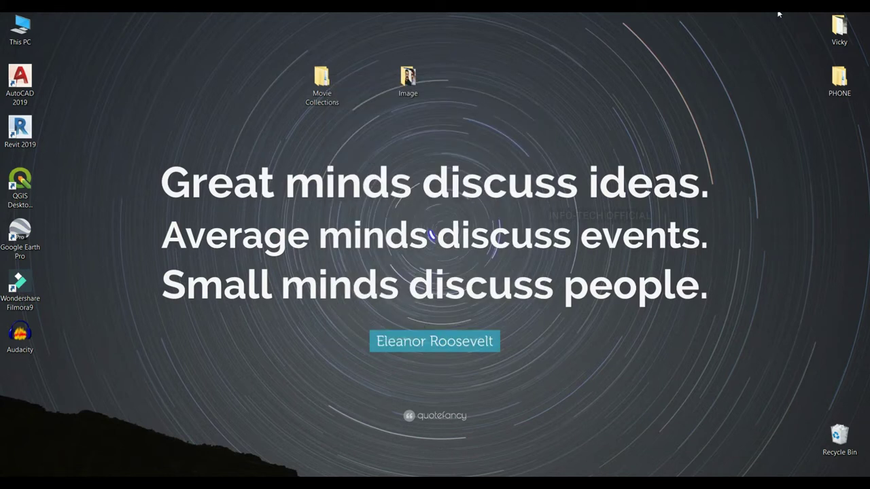
Step: Refresh the desktop, then open and close Movie Collections to confirm the new icon
right_click(328, 140)
left_click(363, 189)
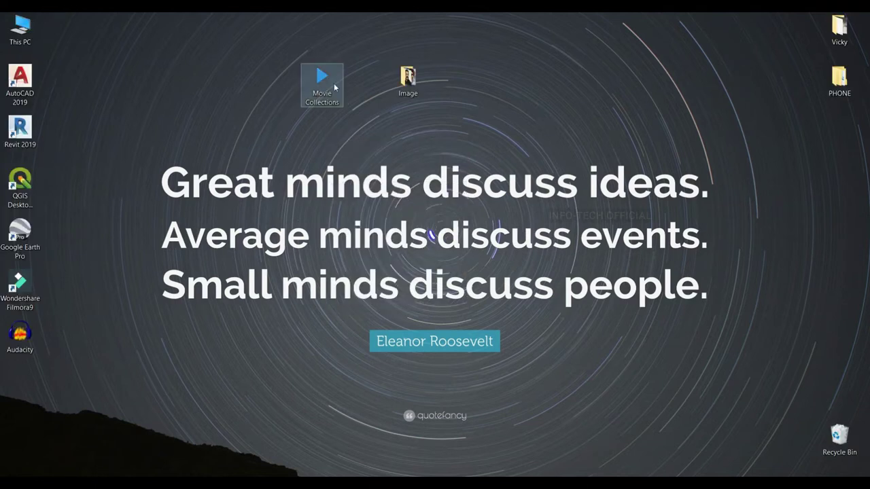
left_click_drag(266, 48, 363, 140)
left_click(358, 97)
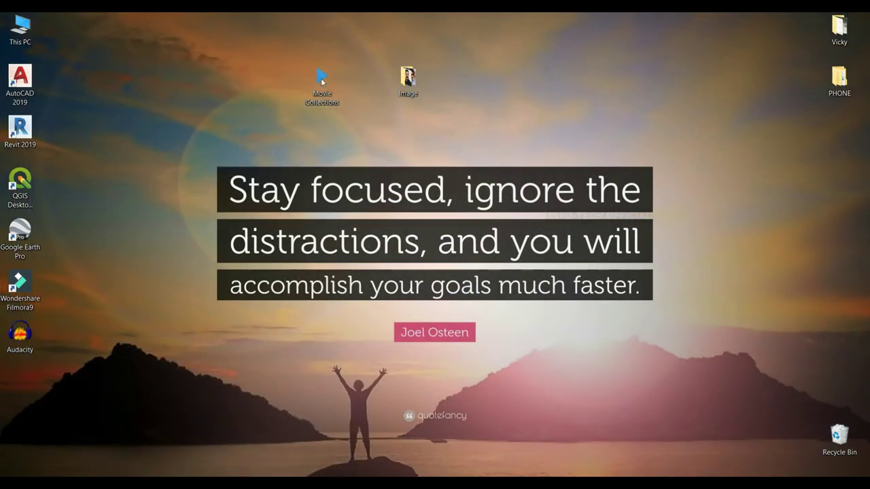
double_click(321, 78)
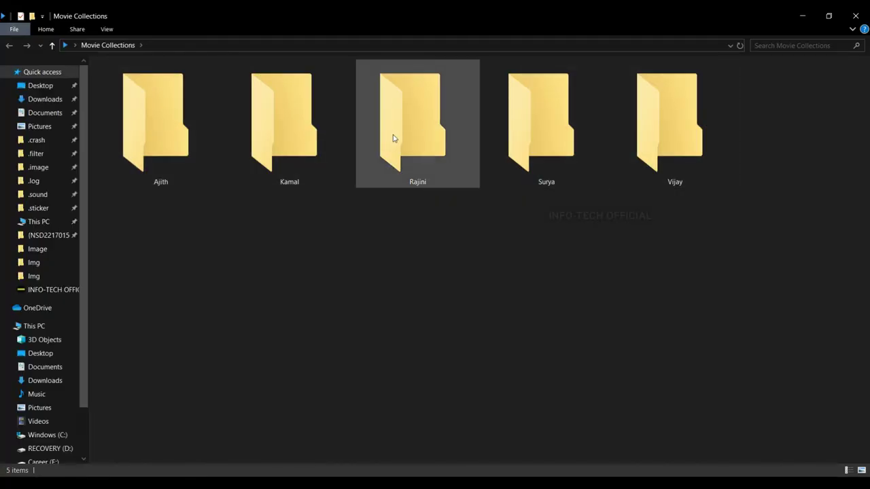
left_click(860, 21)
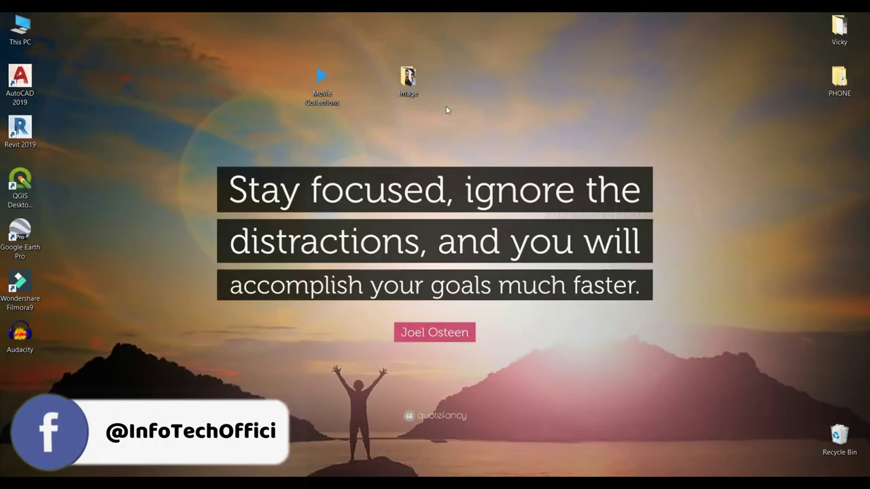
Step: Open the Image folder maximised and preview the Ajith photo, then close the viewer
double_click(422, 70)
double_click(411, 20)
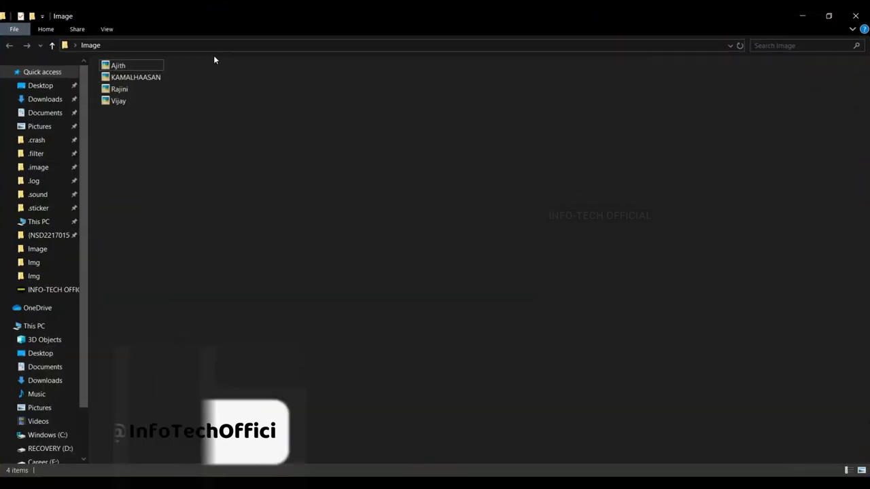
double_click(118, 68)
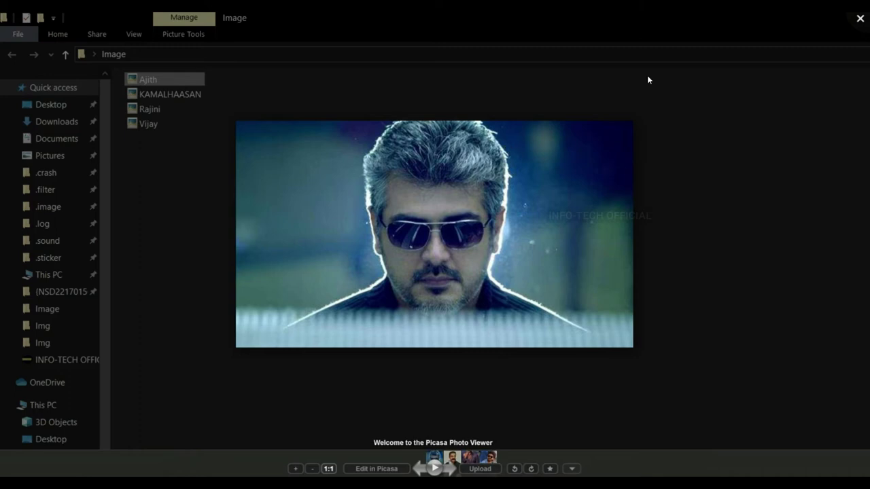
left_click(855, 19)
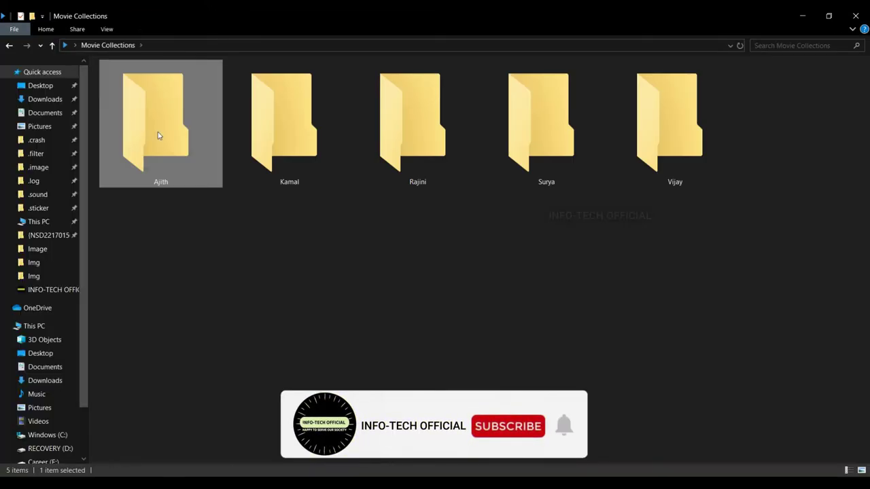
Step: Open the Ajith folder's Change Icon dialog, browse for an icon file, then cancel without changes
right_click(159, 133)
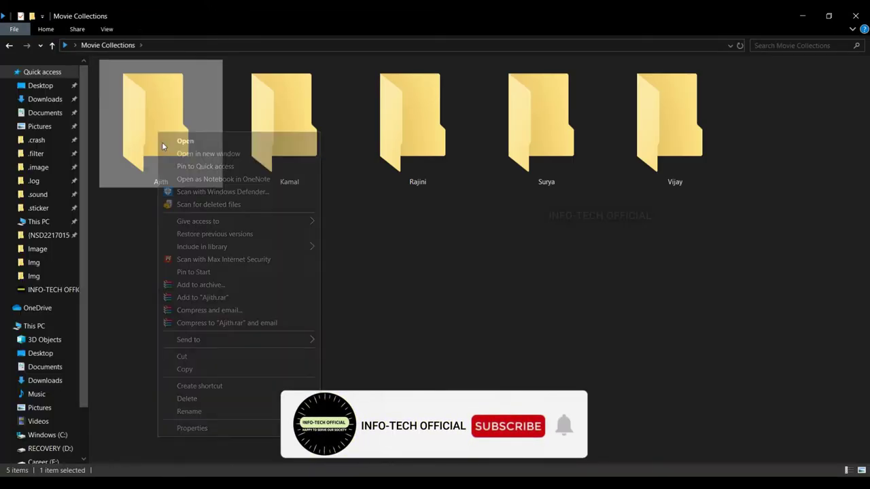
left_click(219, 428)
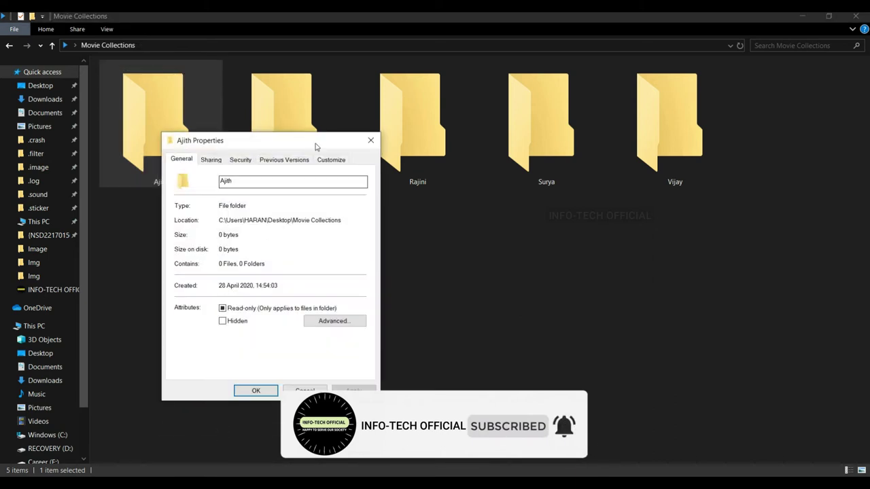
left_click(331, 159)
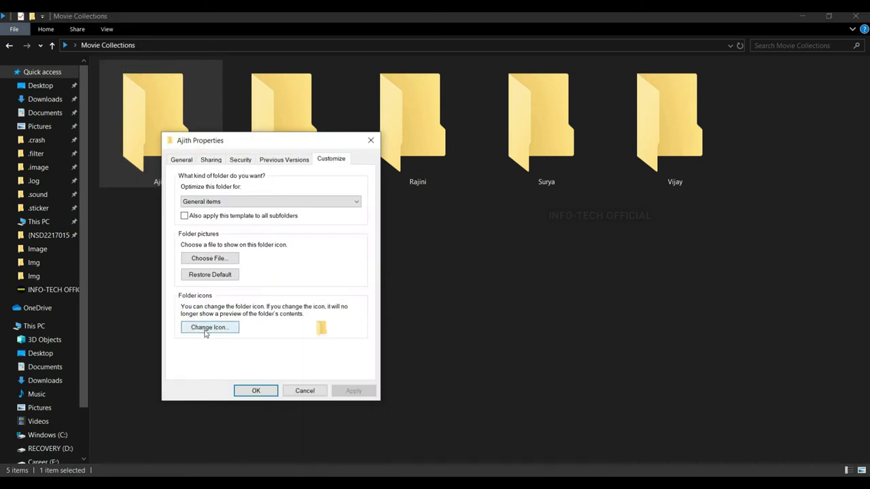
left_click(203, 328)
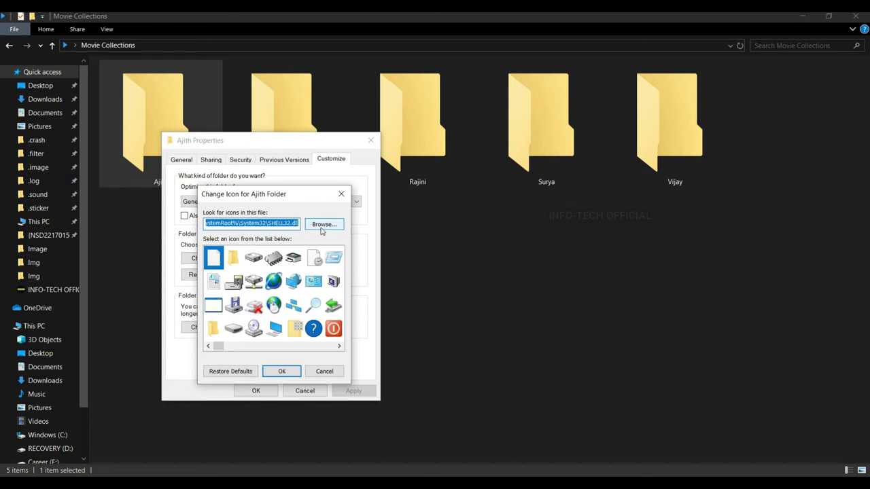
left_click(324, 225)
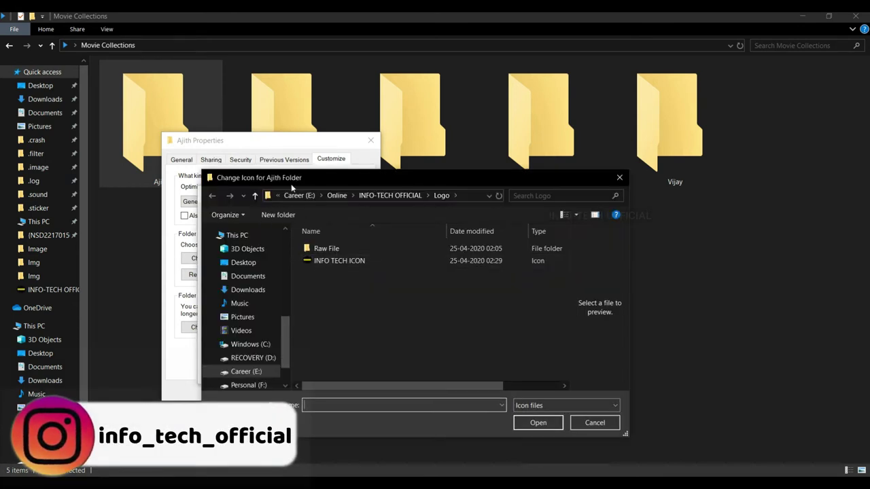
left_click(299, 199)
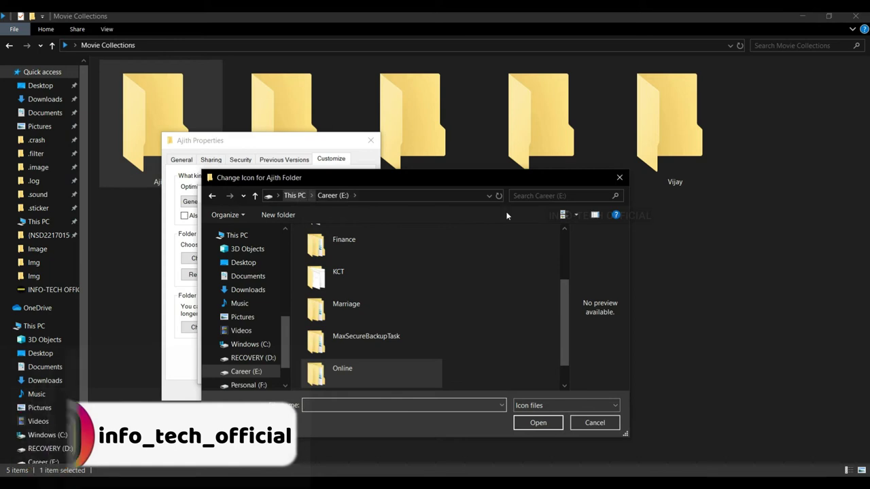
left_click(621, 178)
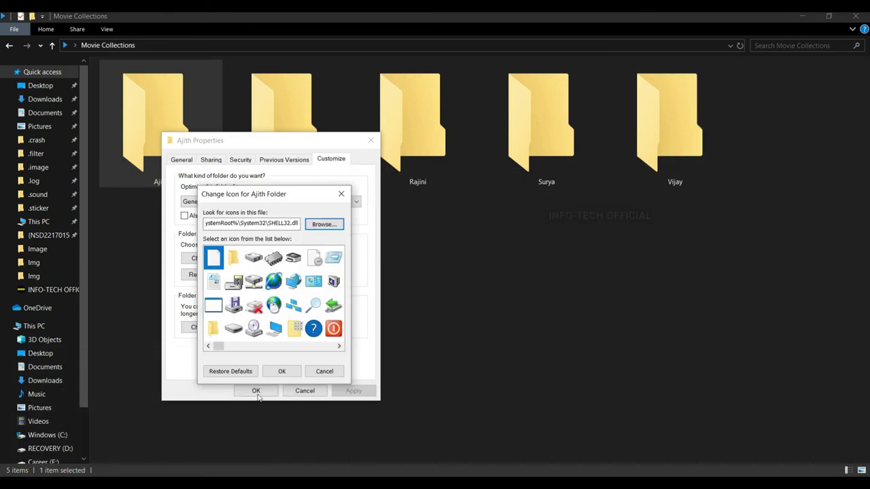
left_click(284, 372)
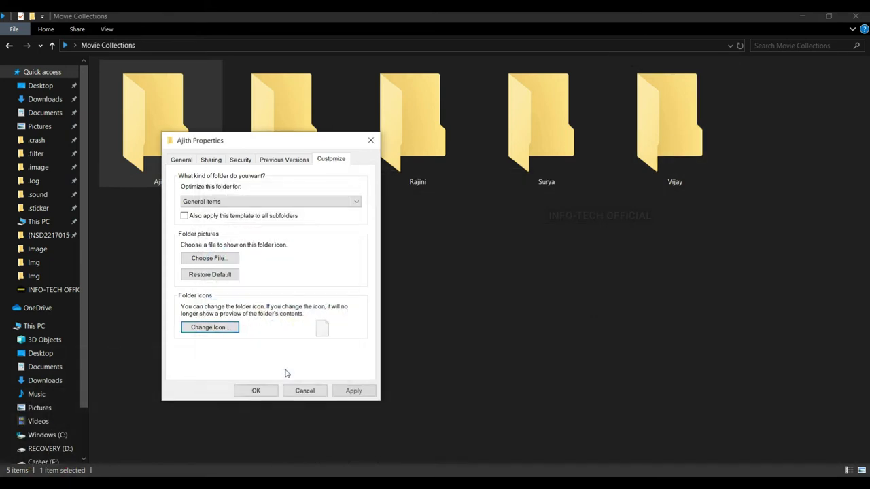
left_click(303, 391)
Step: Go to Google and search for 'images to icon'
right_click(263, 304)
key("Escape")
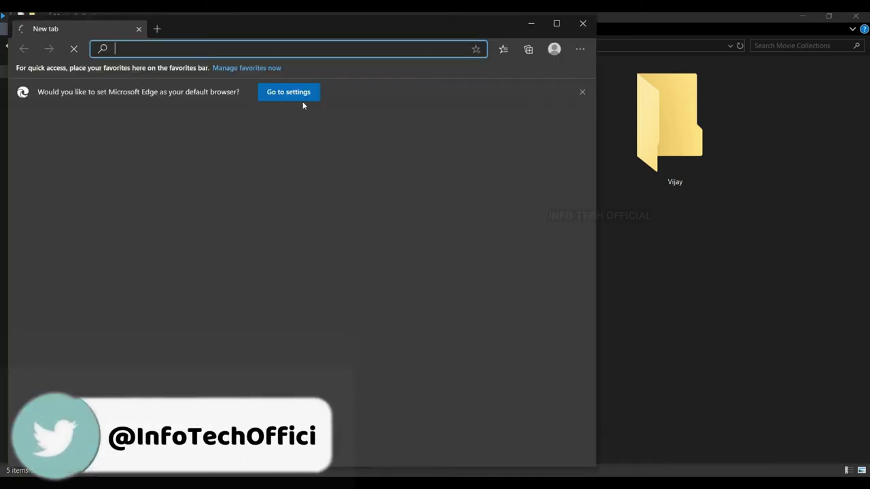
type("googl")
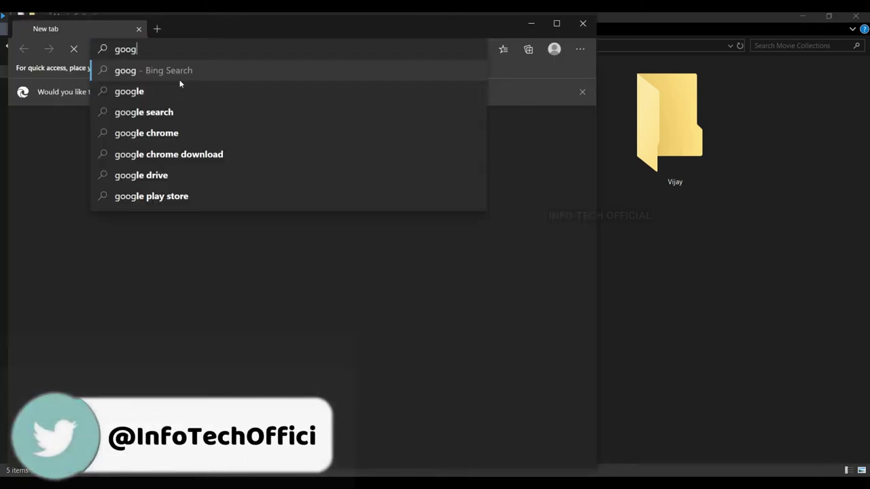
type("e")
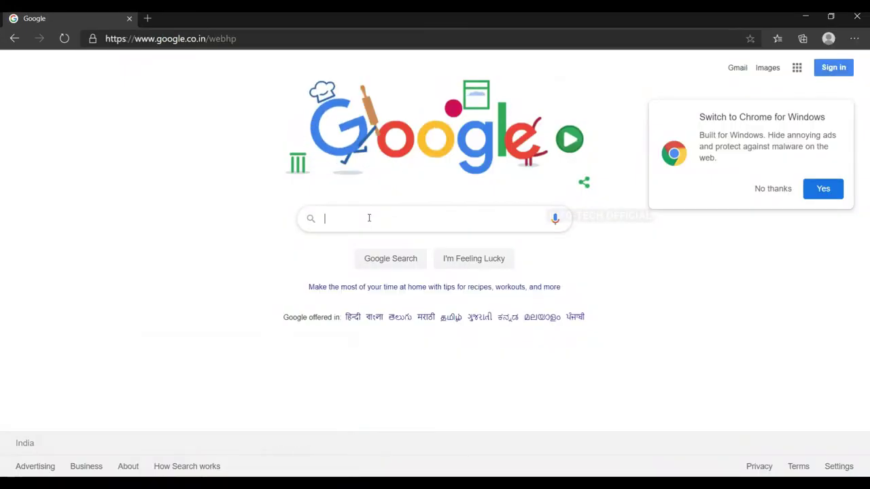
type("ic")
key("BackSpace")
type("mages to ")
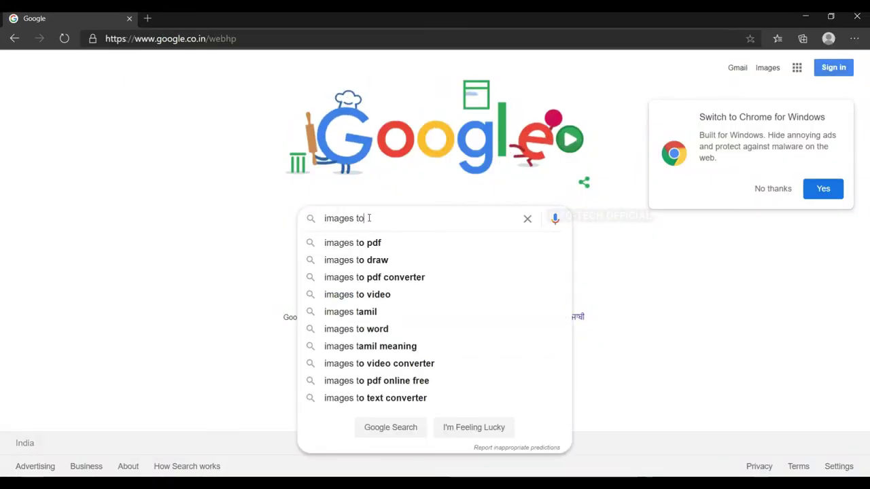
type("icon")
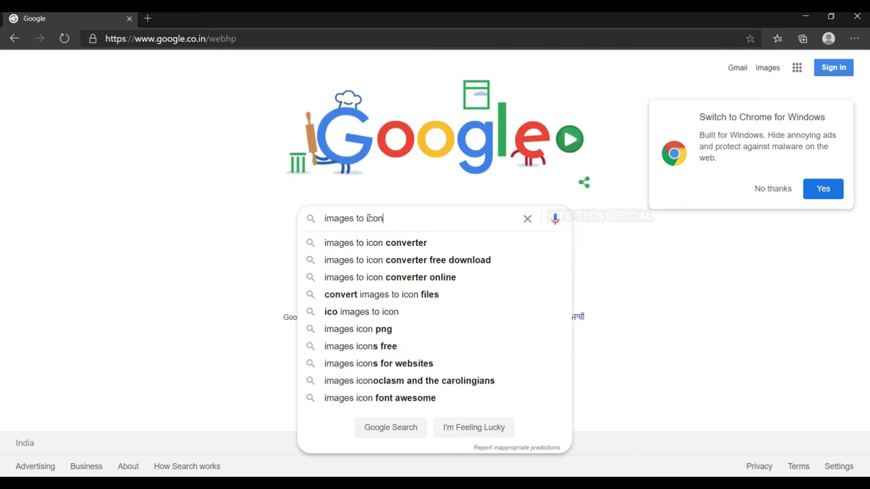
key("Return")
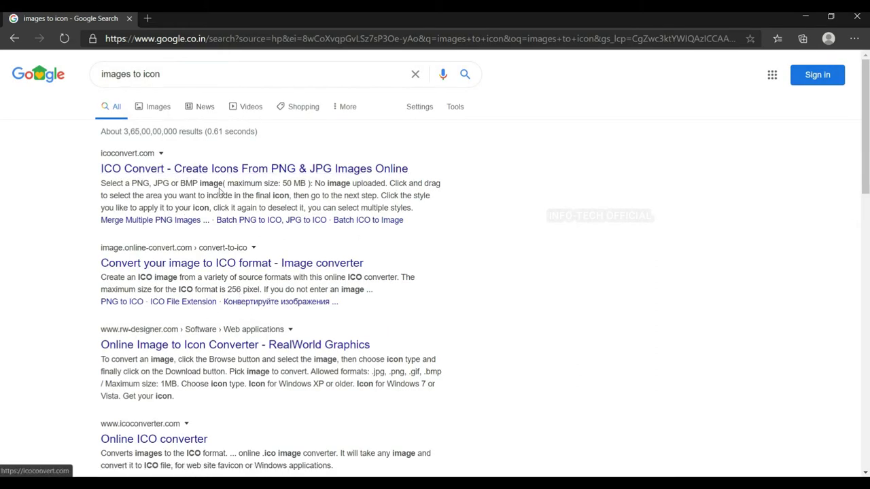
Step: Open the ICO Convert result and upload Ajith.jpg
left_click(218, 168)
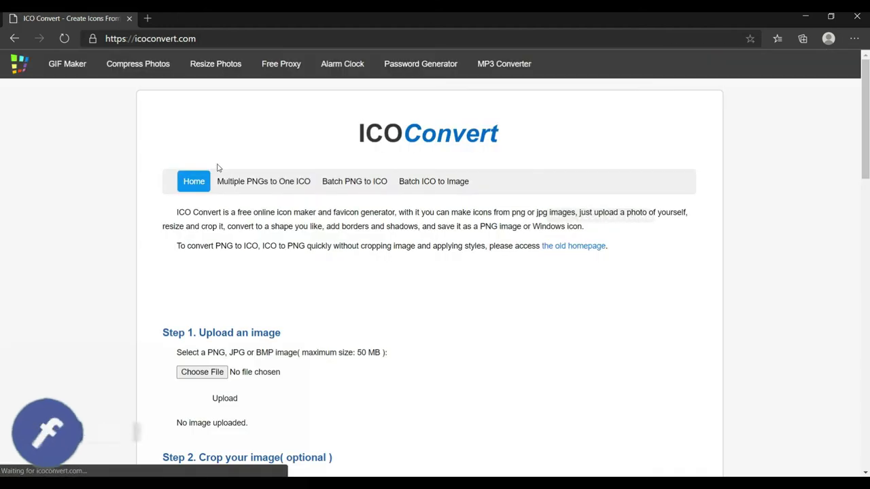
scroll(275, 299, "down", 1)
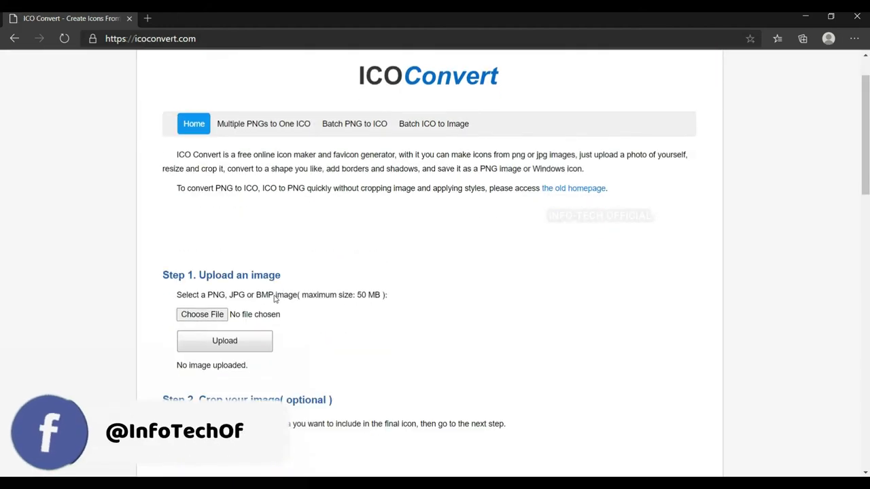
left_click(200, 314)
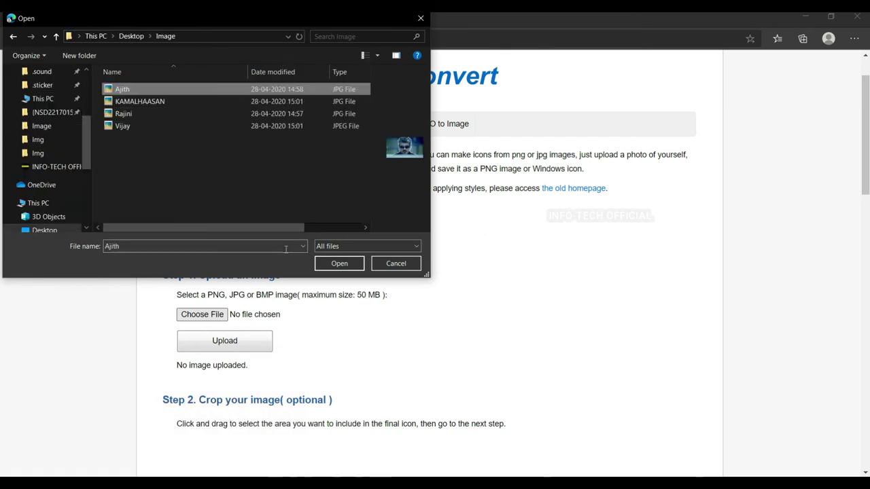
left_click(323, 264)
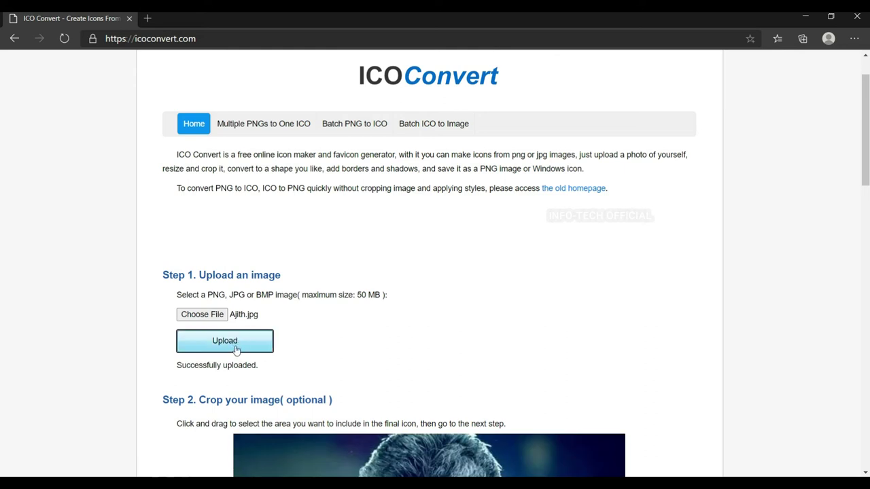
Step: Crop a 392-pixel square centred on the face in the Ajith photo
scroll(235, 349, "down", 3)
scroll(420, 292, "down", 2)
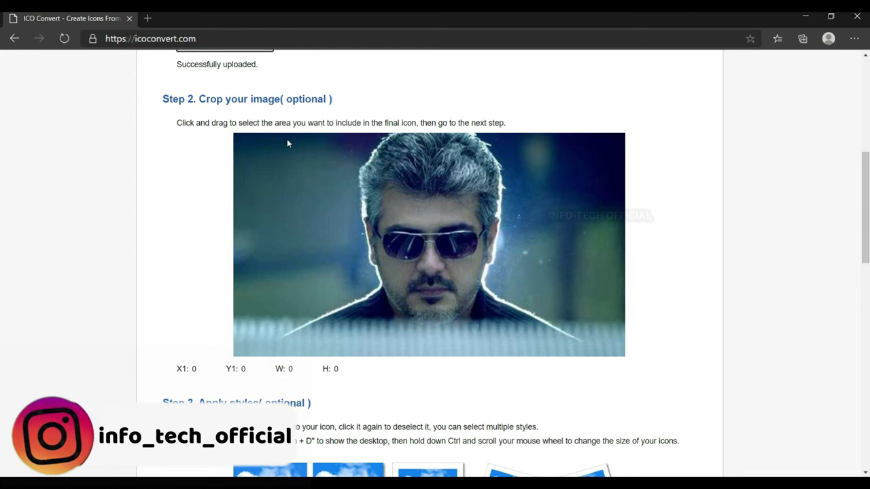
left_click_drag(288, 133, 331, 361)
left_click_drag(418, 272, 450, 271)
Step: Convert the crop to a Windows ICO and download the icon
scroll(468, 339, "down", 3)
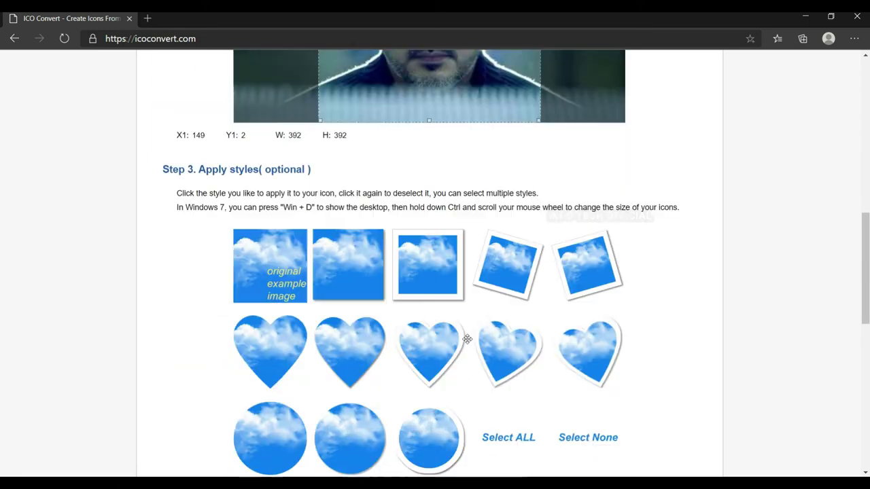
scroll(396, 305, "down", 5)
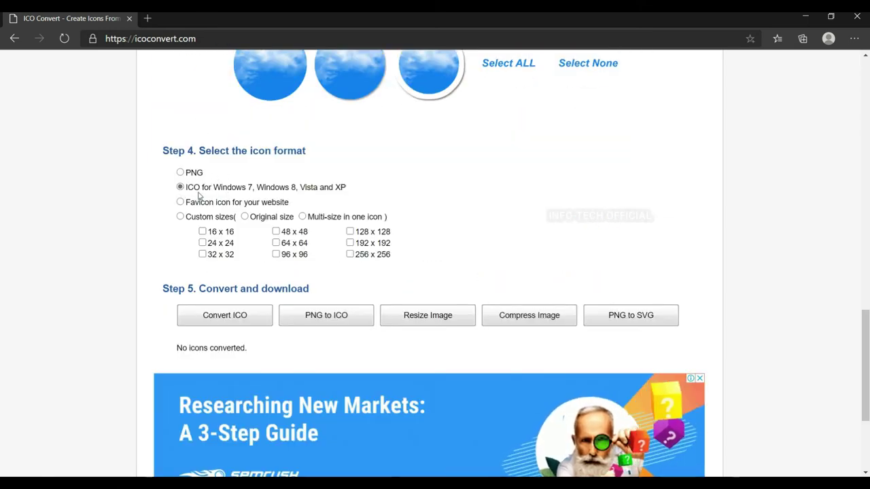
left_click(225, 321)
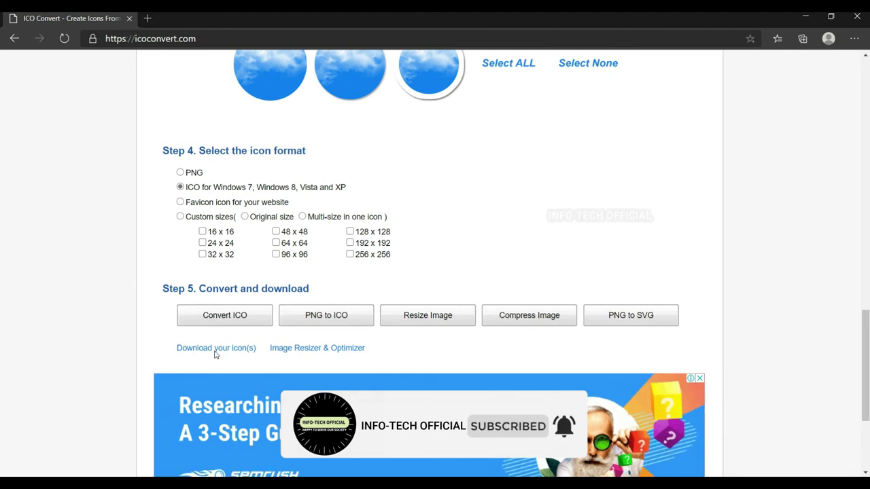
left_click(215, 351)
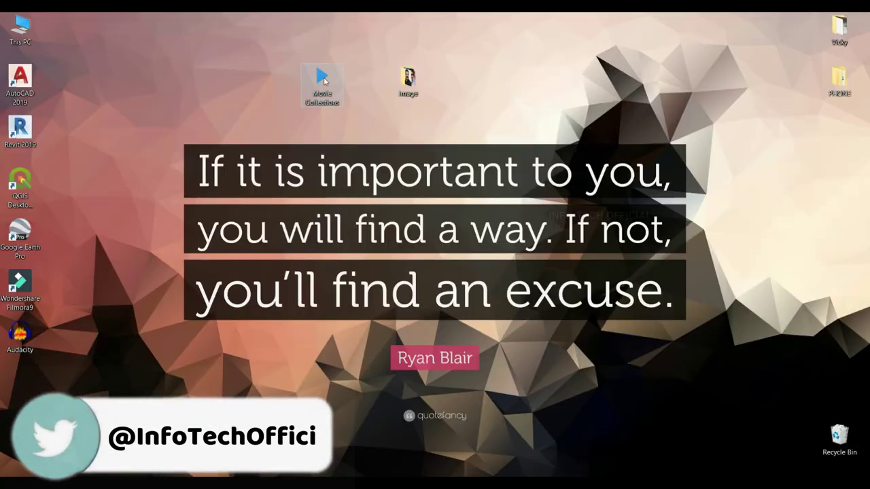
Step: Set the Ajith folder's icon to Desktop\Image\ajith_me9_icon and apply it
double_click(321, 85)
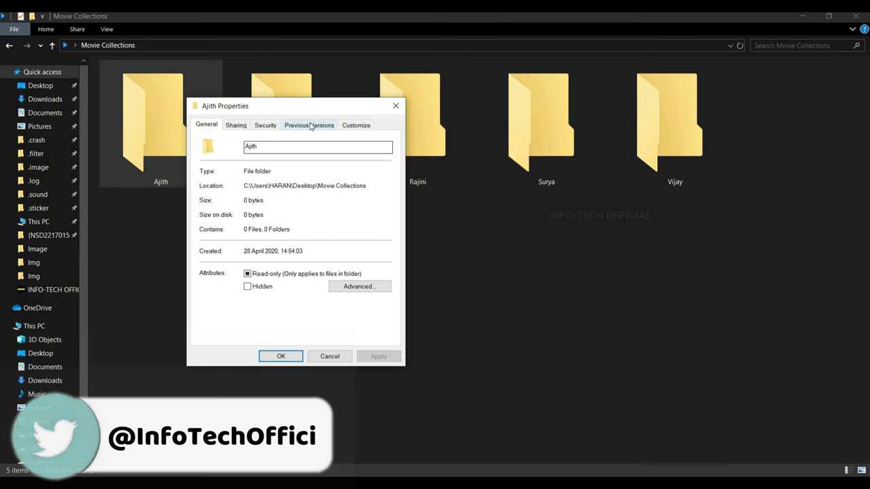
left_click(364, 125)
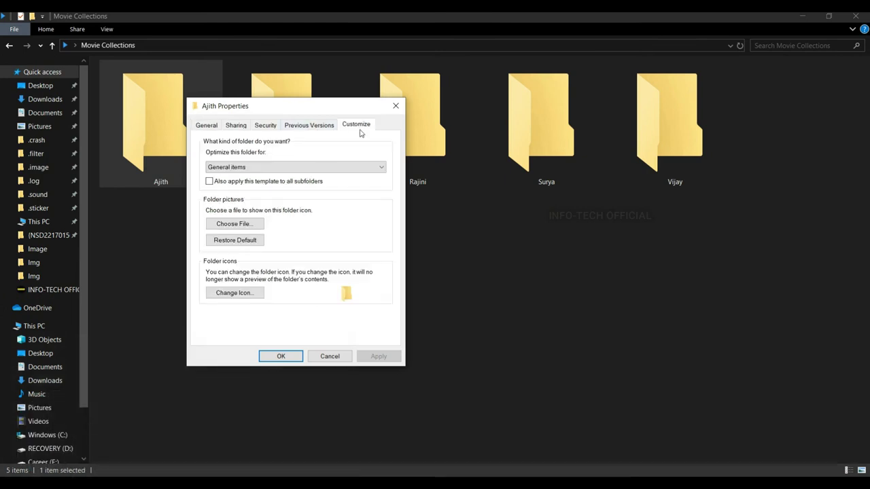
left_click(252, 293)
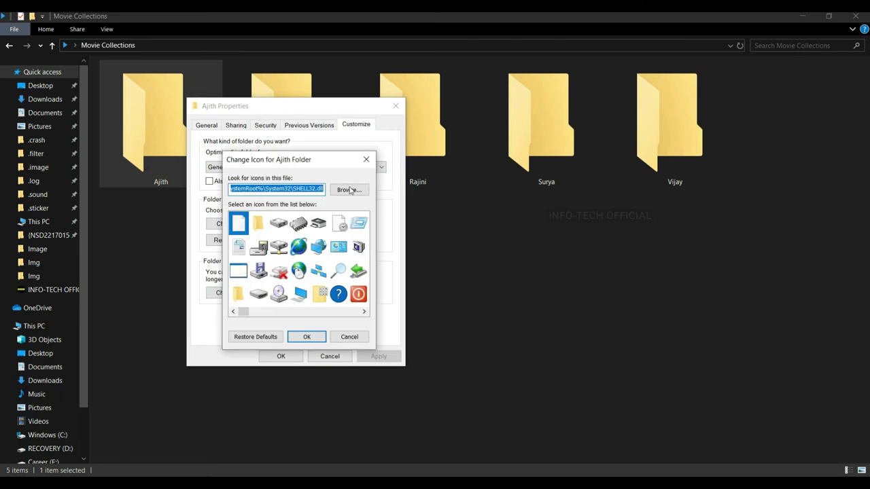
left_click(348, 191)
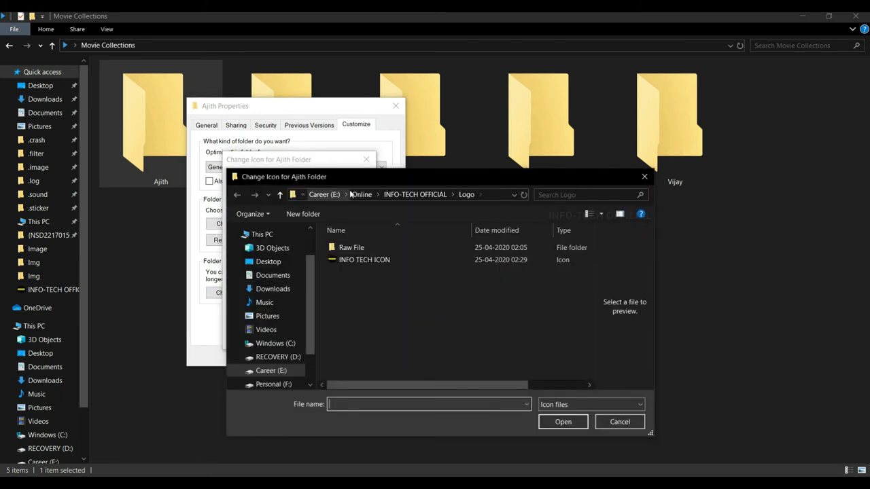
left_click(268, 262)
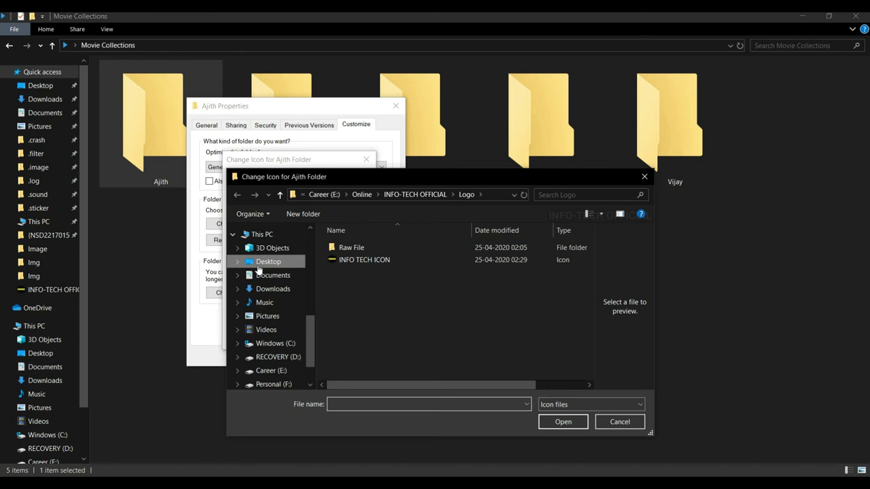
double_click(353, 247)
left_click(379, 249)
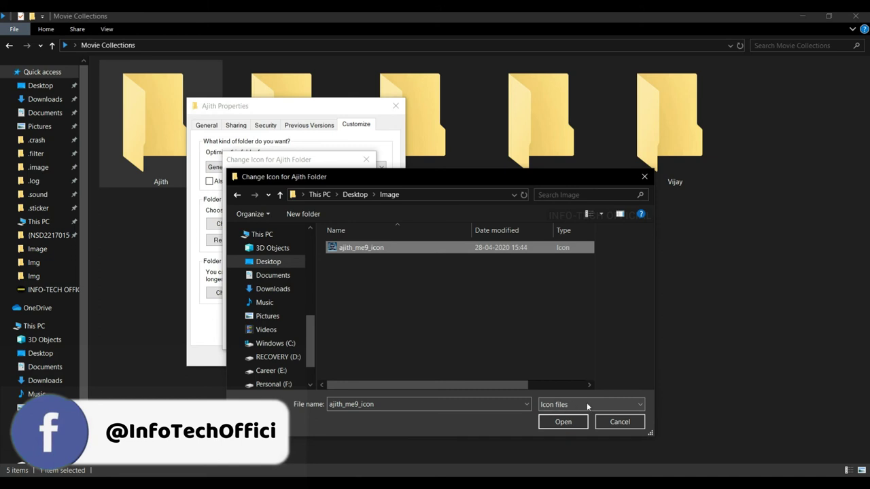
left_click(569, 422)
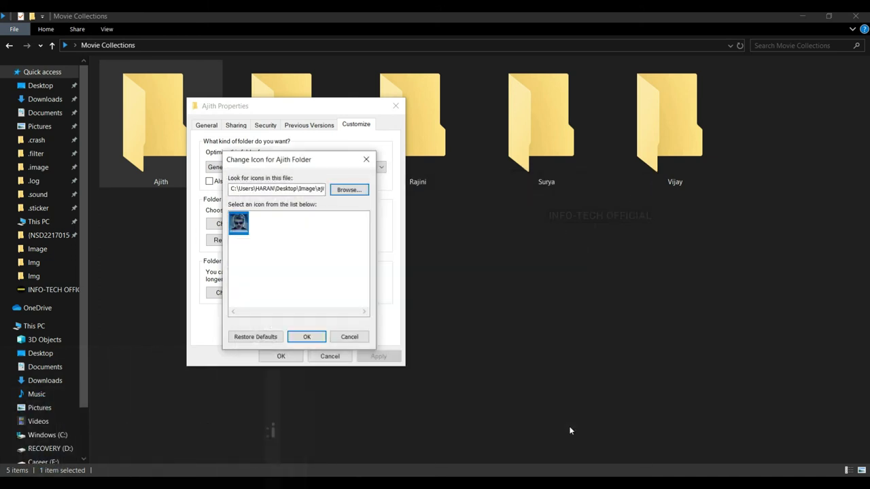
left_click(305, 338)
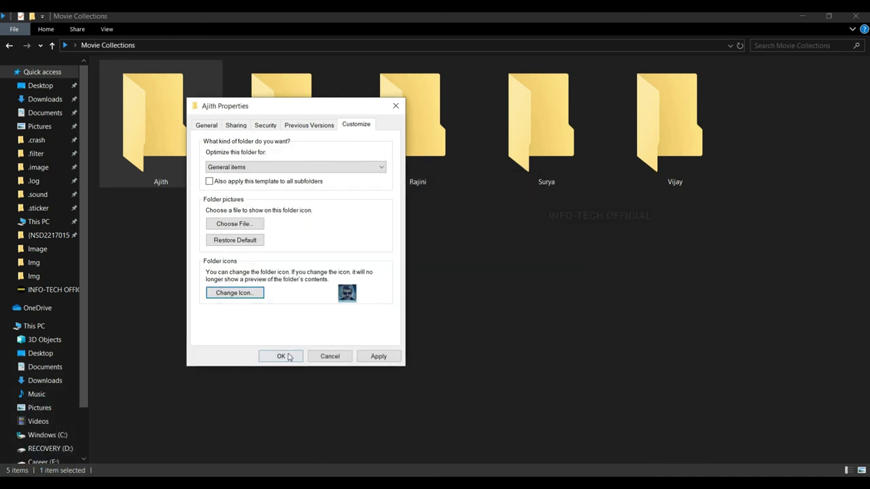
left_click(378, 358)
left_click(279, 356)
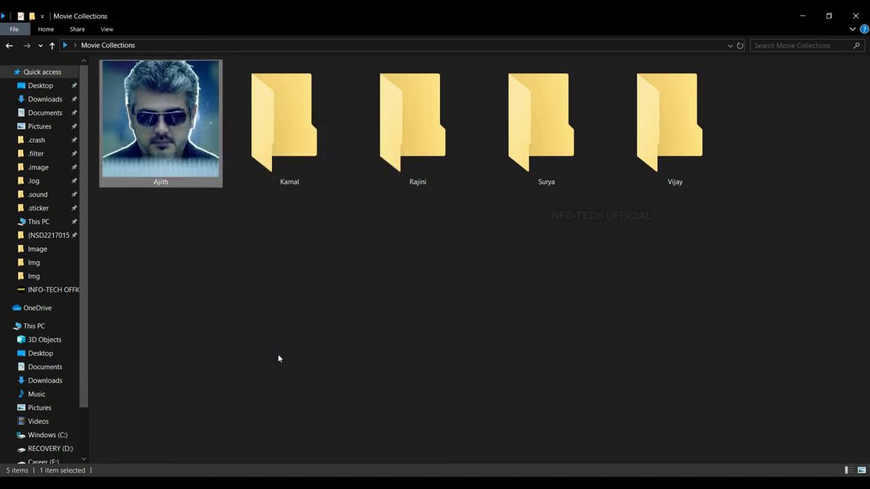
Step: Refresh the Movie Collections view and open Ajith to confirm the face icon
left_click(177, 270)
right_click(177, 270)
left_click(212, 326)
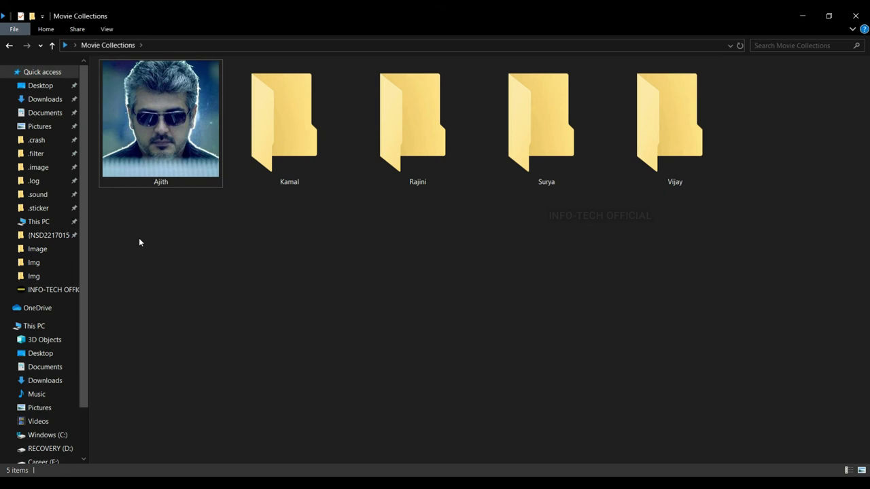
double_click(142, 166)
left_click(111, 44)
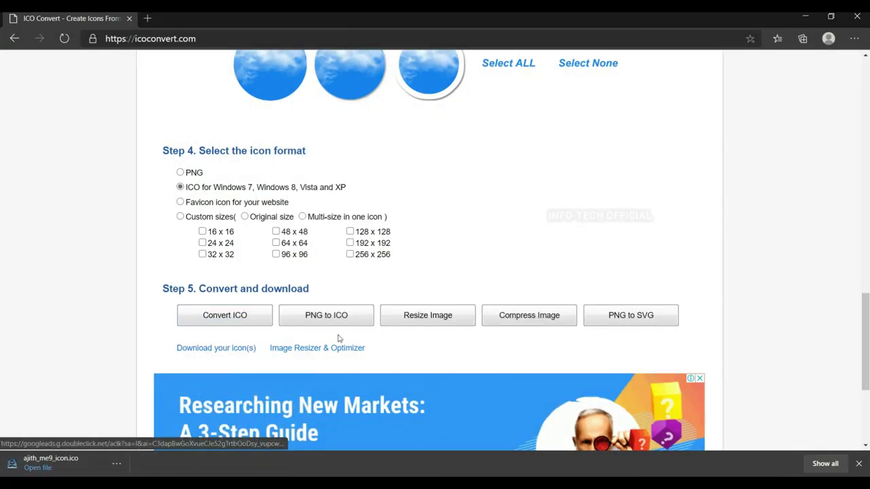
Step: Upload KAMALHAASAN.jpg to ICO Convert and download the result as kamalhaasan_zjl_icon.ico
scroll(338, 338, "down", 3)
scroll(194, 190, "up", 15)
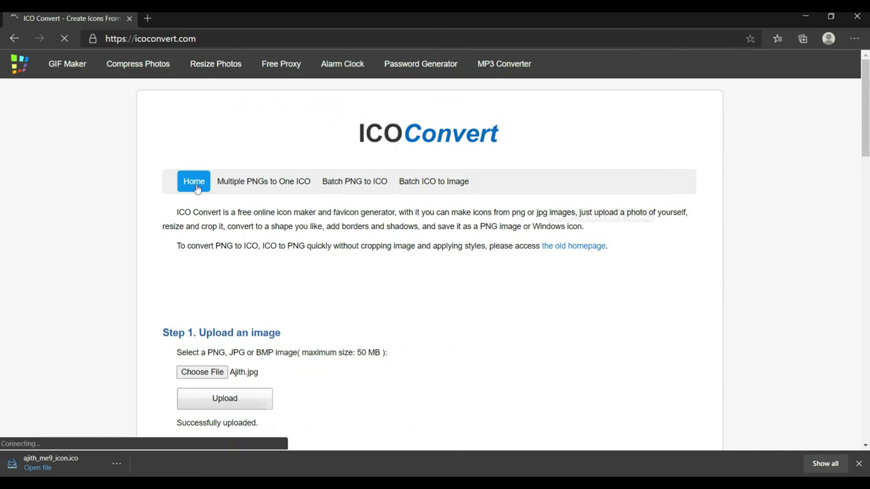
left_click(197, 316)
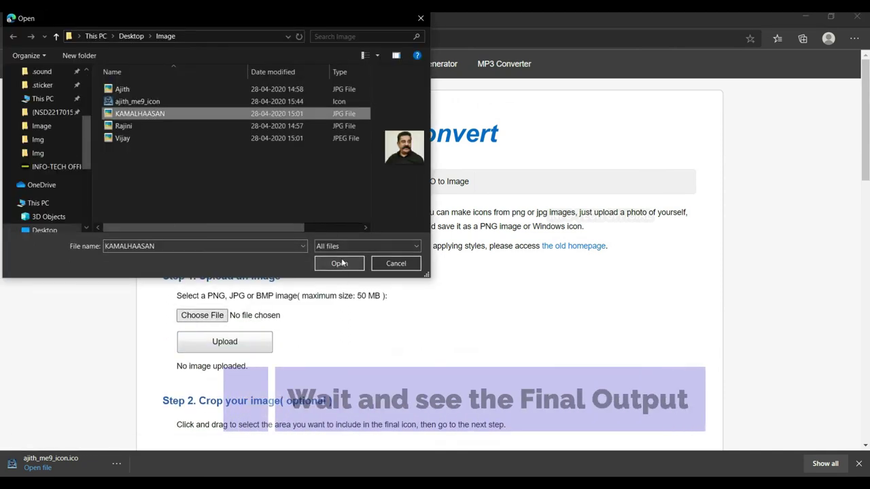
left_click(340, 263)
scroll(342, 265, "down", 2)
left_click(224, 175)
scroll(344, 301, "down", 7)
scroll(372, 253, "down", 3)
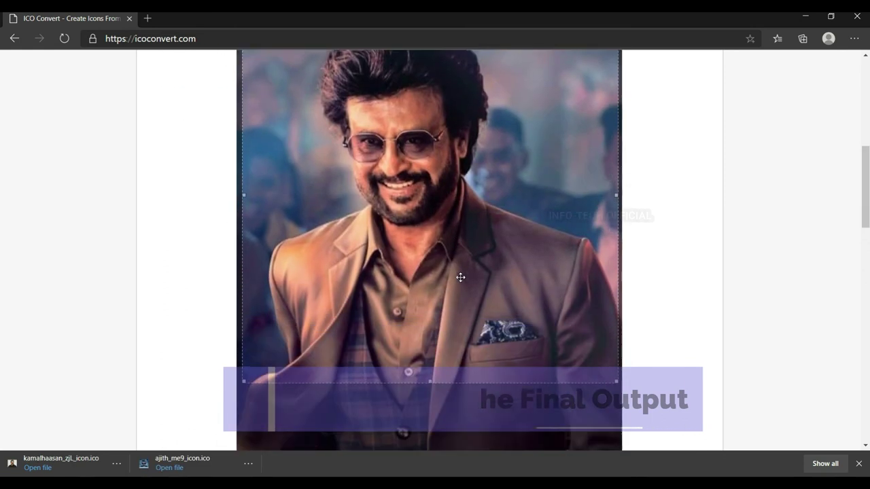
scroll(462, 266, "down", 10)
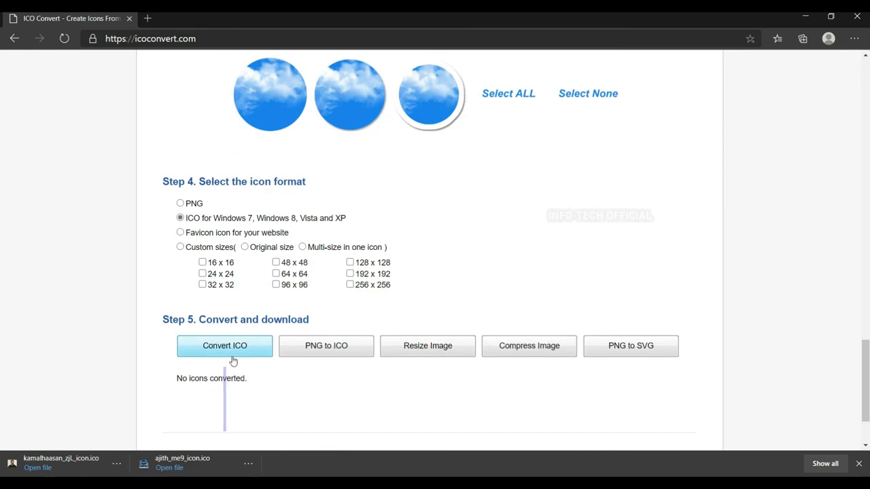
scroll(280, 389, "down", 1)
left_click(219, 319)
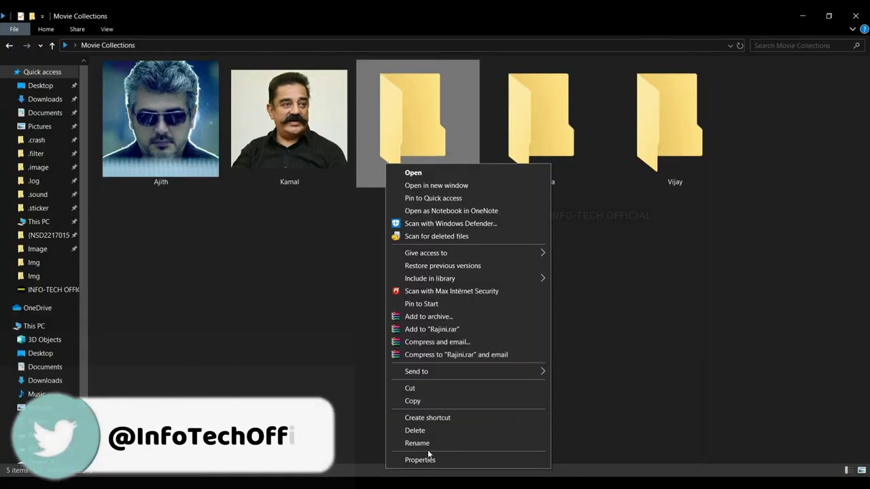
Step: Set the Rajini folder's icon to the Rajini .ico file
left_click(408, 459)
left_click(438, 359)
double_click(611, 271)
left_click(484, 437)
left_click(484, 422)
Step: Give the Surya folder the Surya .ico icon from Desktop\Image and apply it
right_click(540, 122)
left_click(574, 399)
left_click(716, 132)
left_click(596, 300)
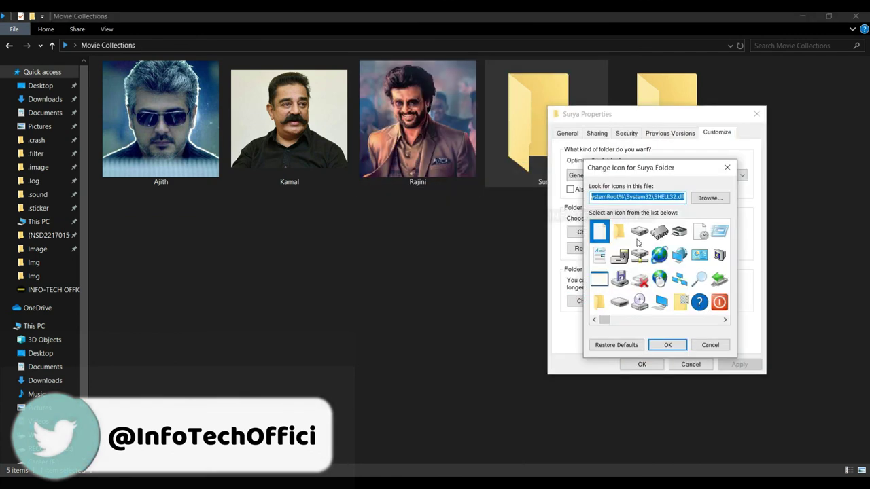
left_click(707, 196)
double_click(598, 285)
left_click(666, 345)
left_click(641, 363)
Step: Give the Vijay folder the Vijay .ico icon, then refresh the Movie Collections view
right_click(673, 123)
left_click(707, 446)
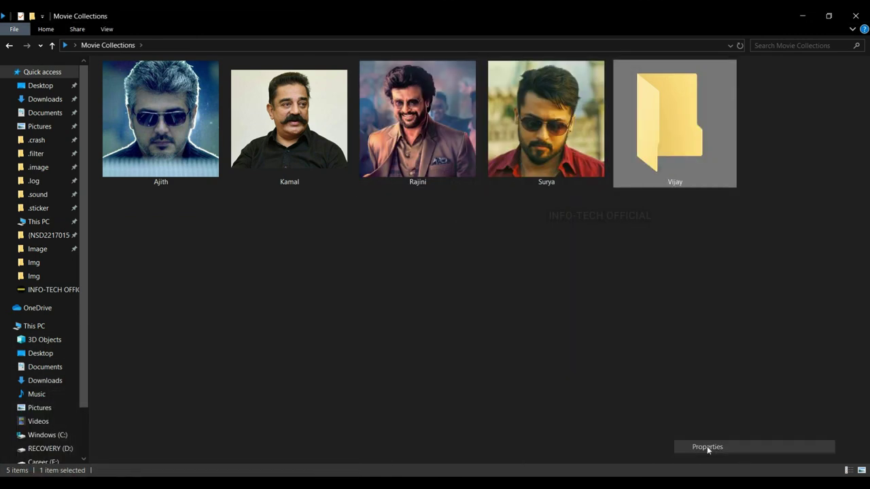
left_click(816, 177)
left_click(699, 349)
left_click(809, 242)
left_click(568, 298)
left_click(775, 421)
left_click(767, 390)
left_click(741, 409)
right_click(438, 267)
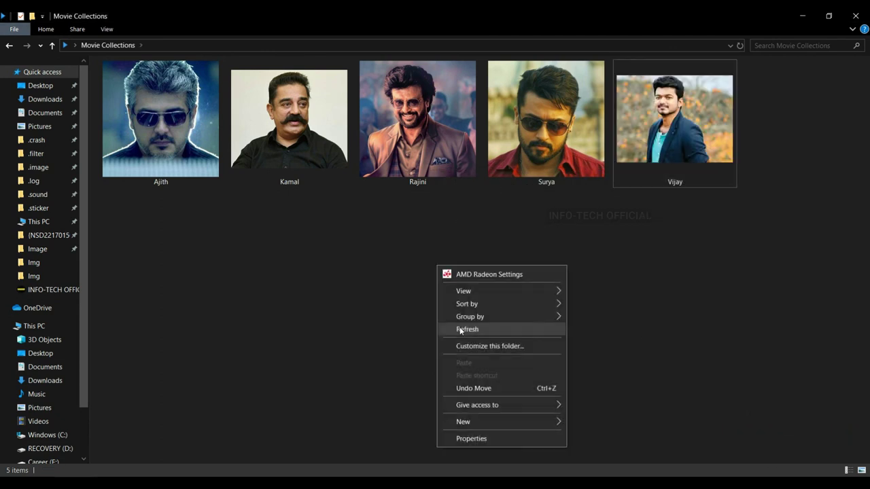